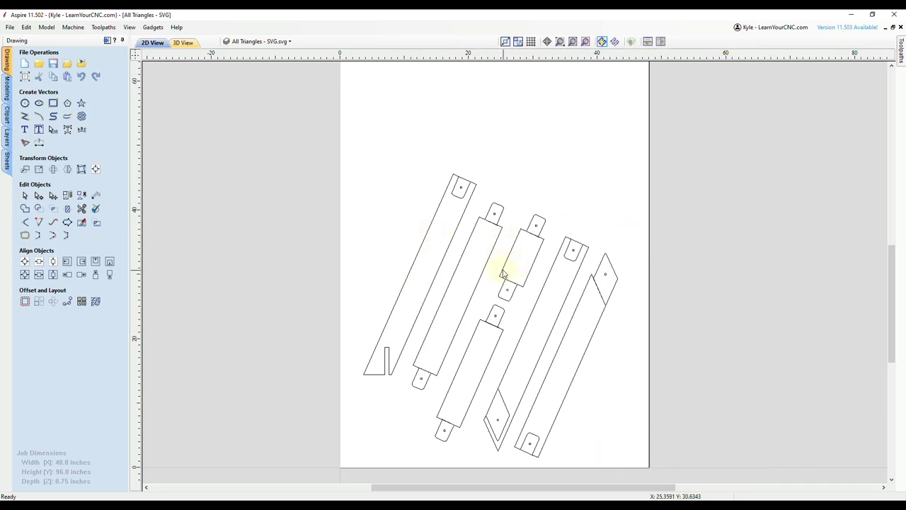
- Select the second long tabbed part and try rotating it about its centre toward horizontal
{"action": "scroll", "coordinate": [484, 394], "scroll_direction": "up", "scroll_amount": 1}
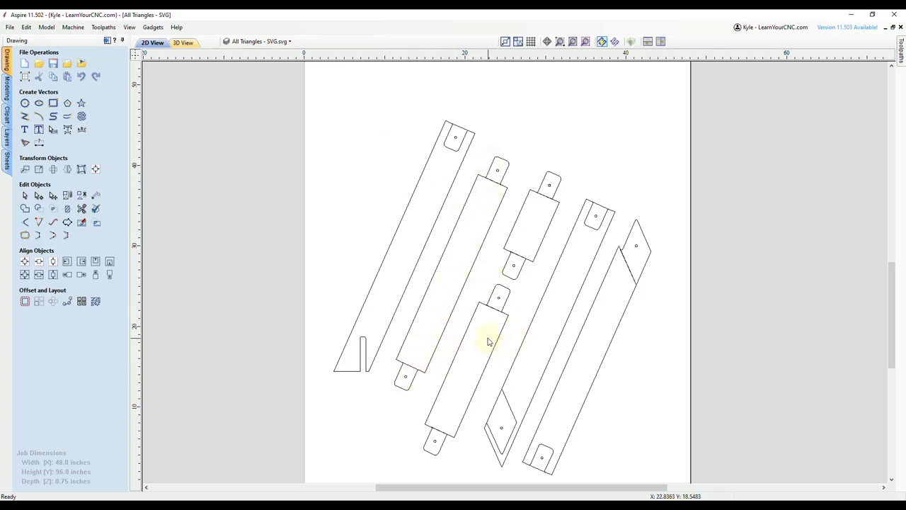
{"action": "left_click", "coordinate": [473, 187]}
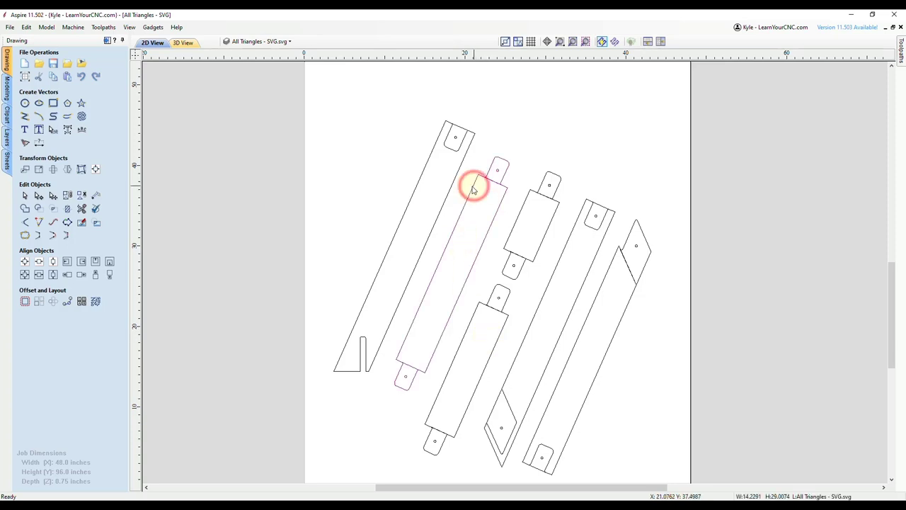
{"action": "scroll", "coordinate": [485, 233], "scroll_direction": "up", "scroll_amount": 1}
{"action": "left_click", "coordinate": [479, 207]}
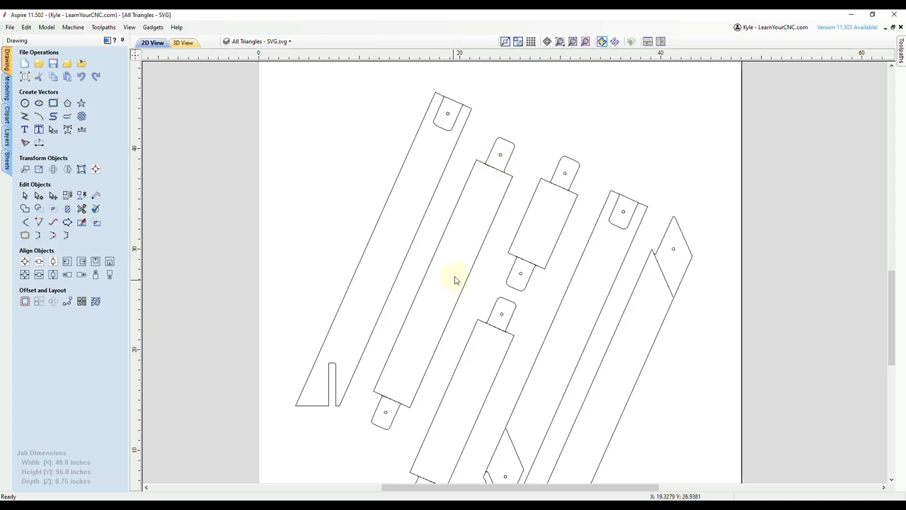
{"action": "left_click", "coordinate": [492, 151]}
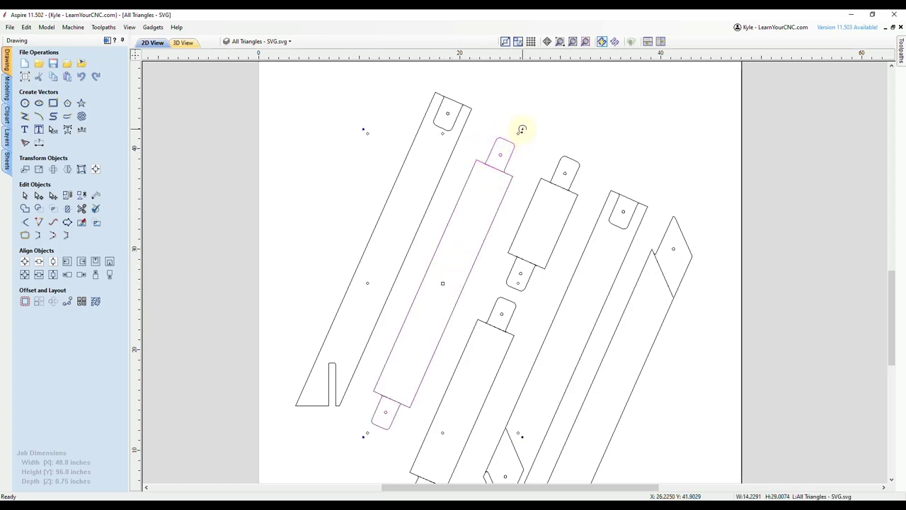
{"action": "left_click_drag", "start_coordinate": [521, 130], "coordinate": [612, 283]}
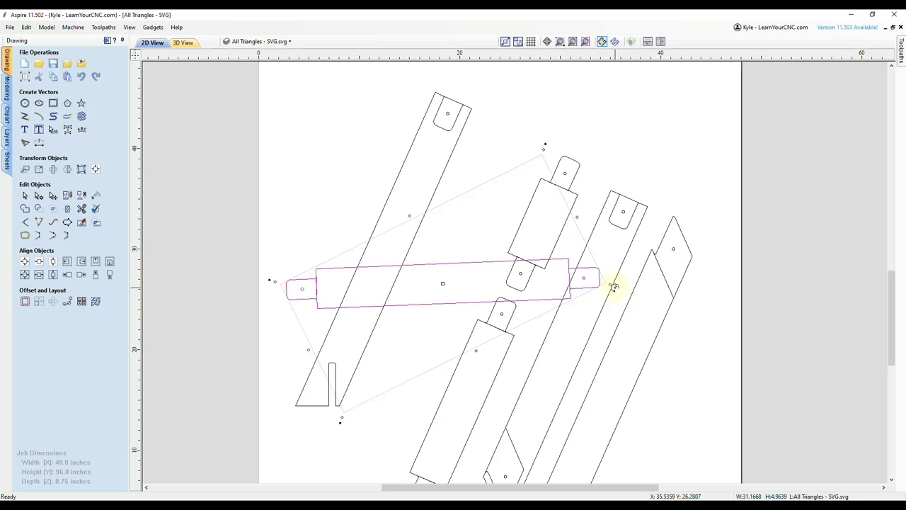
{"action": "left_click_drag", "start_coordinate": [614, 286], "coordinate": [452, 128]}
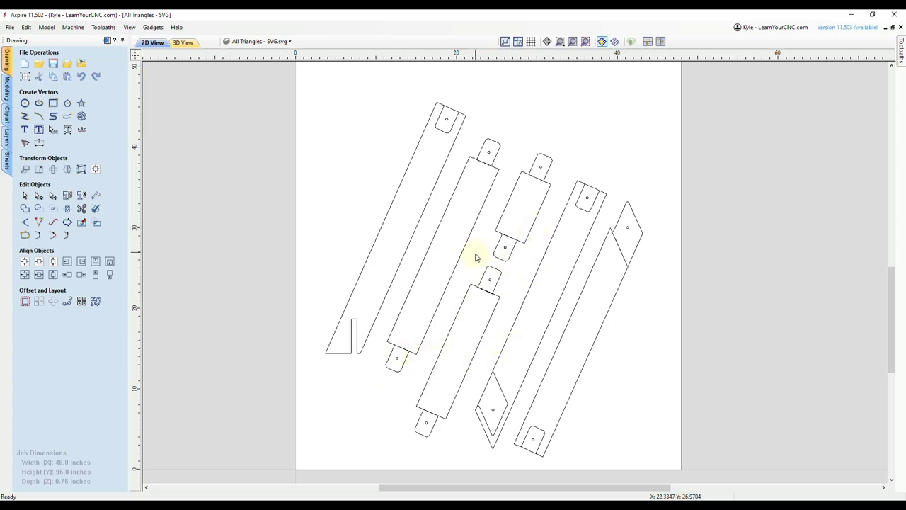
- Drag the second long tabbed bar up to the empty top of the sheet and zoom in
{"action": "mouse_move", "coordinate": [479, 253]}
{"action": "middle_mouse_down"}
{"action": "mouse_move", "coordinate": [493, 303]}
{"action": "mouse_move", "coordinate": [484, 321]}
{"action": "middle_mouse_up"}
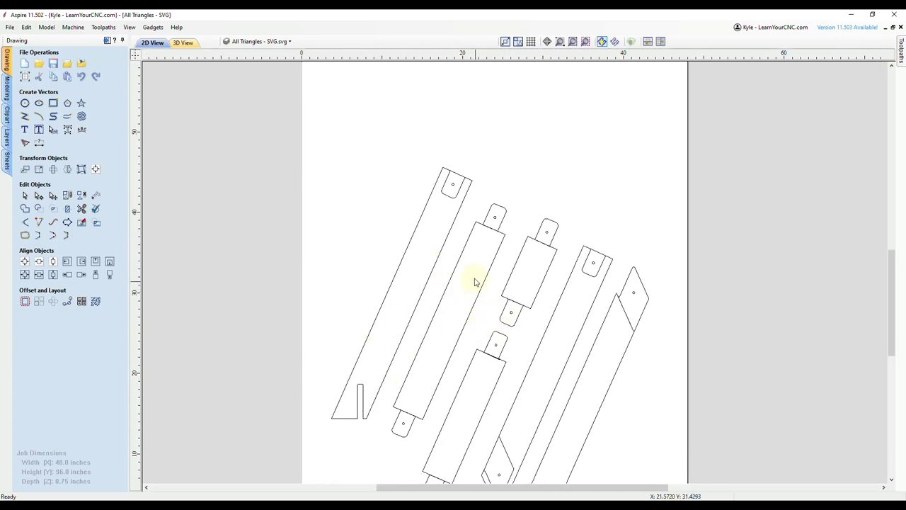
{"action": "scroll", "coordinate": [475, 294], "scroll_direction": "down", "scroll_amount": 1}
{"action": "left_click", "coordinate": [467, 312]}
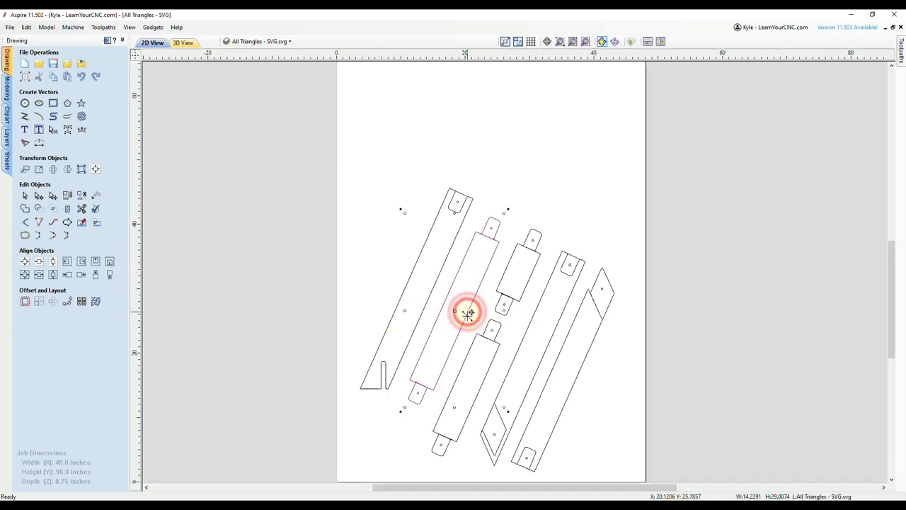
{"action": "left_click_drag", "start_coordinate": [449, 358], "coordinate": [482, 124]}
{"action": "scroll", "coordinate": [530, 304], "scroll_direction": "up", "scroll_amount": 2}
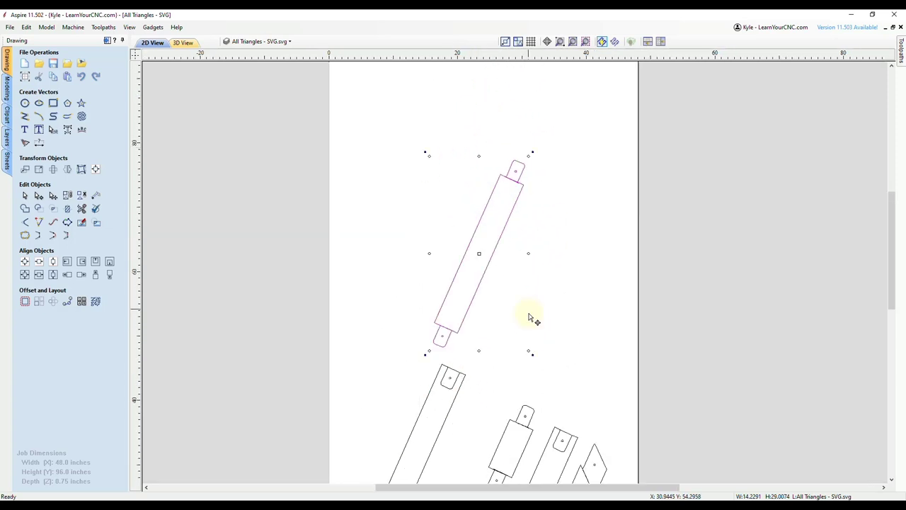
{"action": "scroll", "coordinate": [526, 275], "scroll_direction": "up", "scroll_amount": 1}
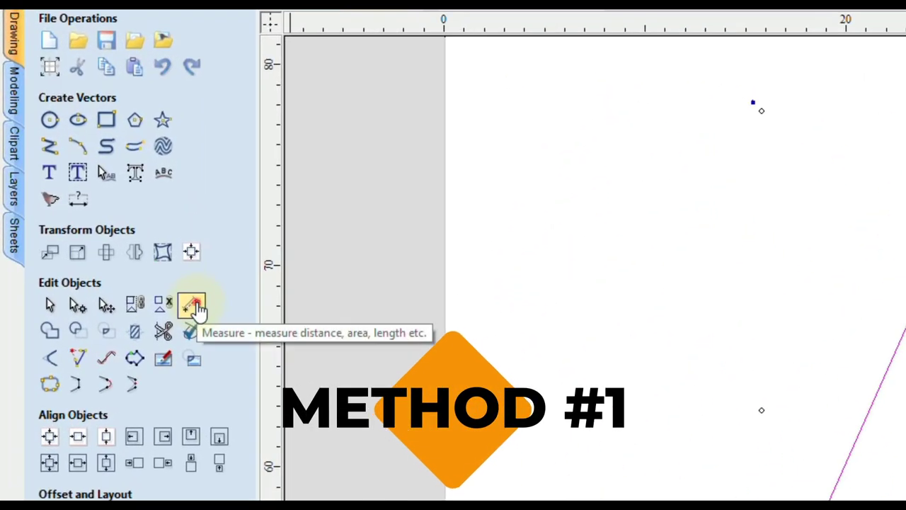
{"action": "left_click", "coordinate": [194, 306]}
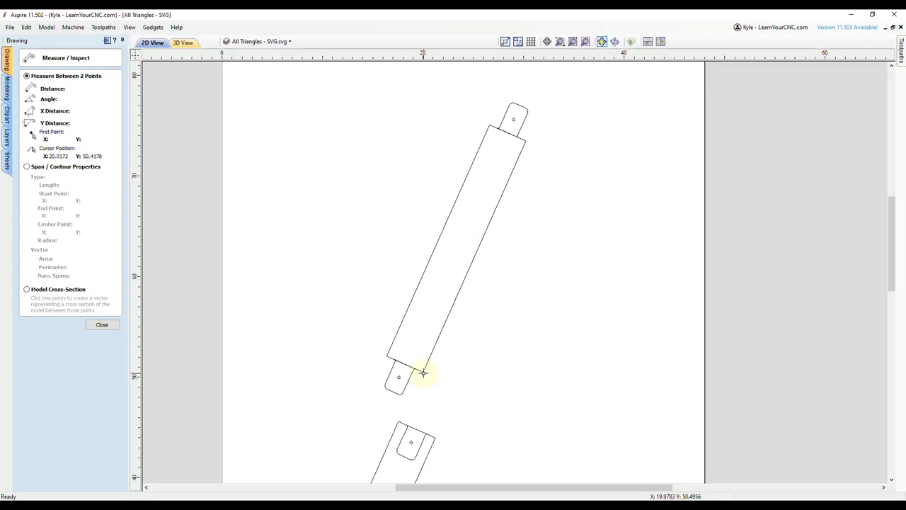
{"action": "left_click", "coordinate": [423, 373]}
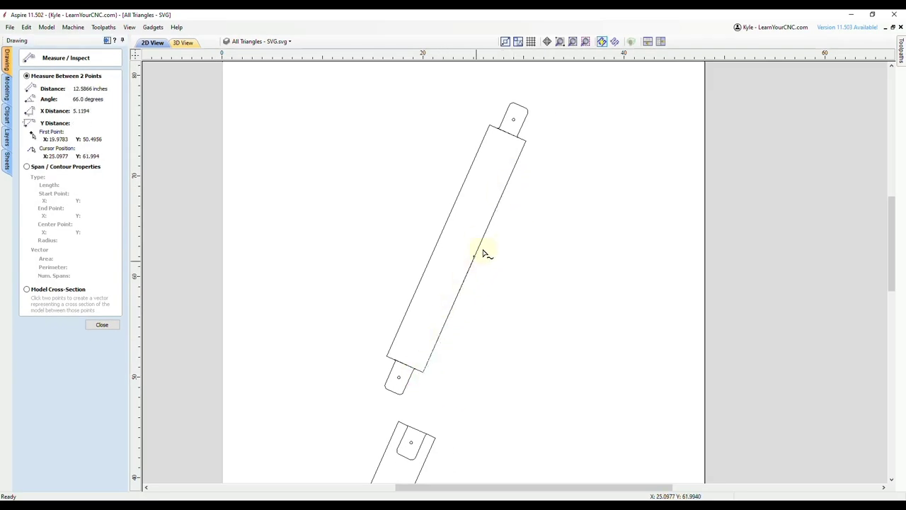
{"action": "left_click", "coordinate": [524, 140]}
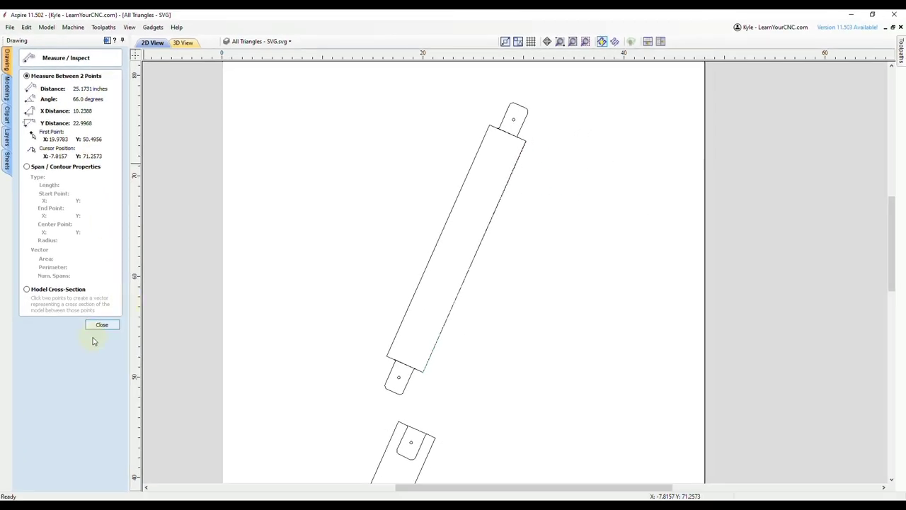
{"action": "left_click", "coordinate": [100, 325]}
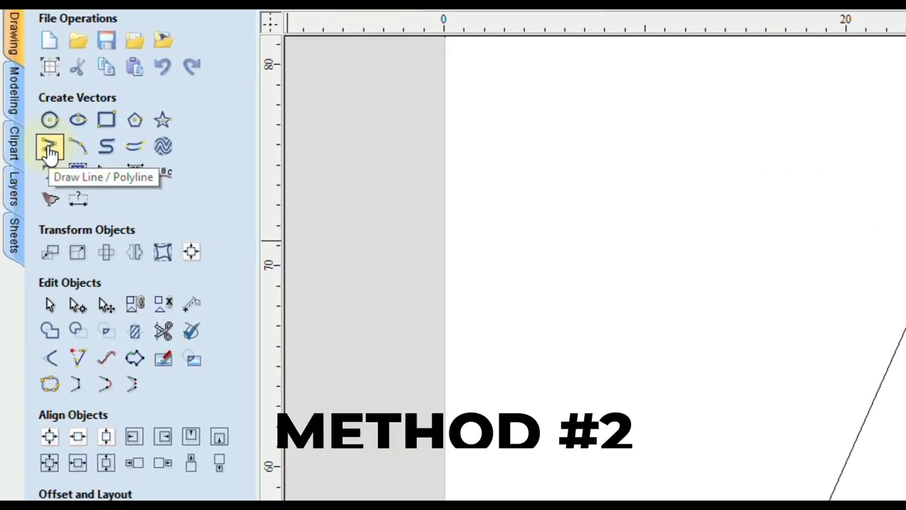
- Draw an 18.75-inch horizontal line running right from the bar's lower corner
{"action": "left_click", "coordinate": [49, 149]}
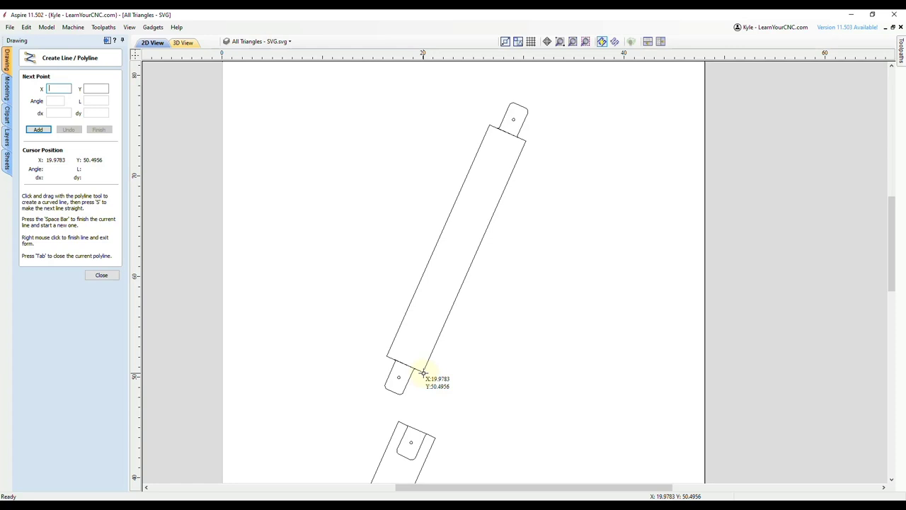
{"action": "left_click", "coordinate": [423, 373]}
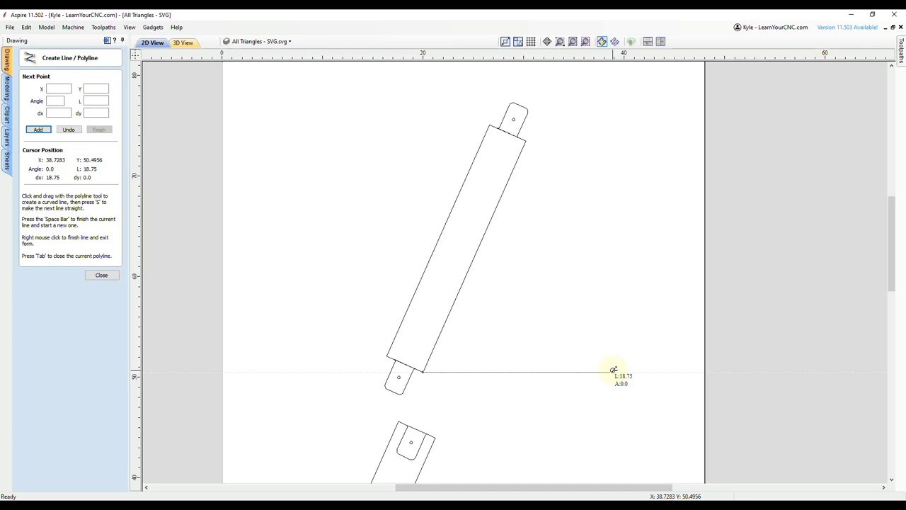
{"action": "left_click", "coordinate": [613, 370]}
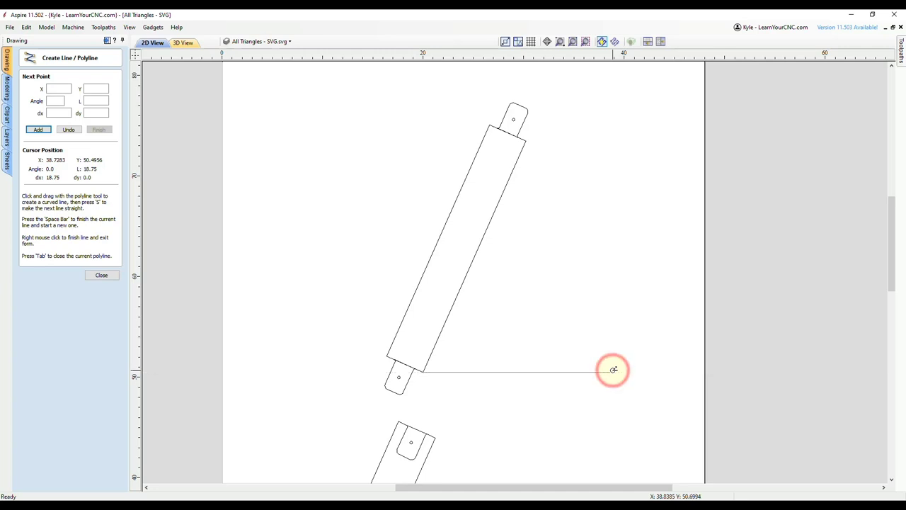
{"action": "right_click", "coordinate": [642, 306]}
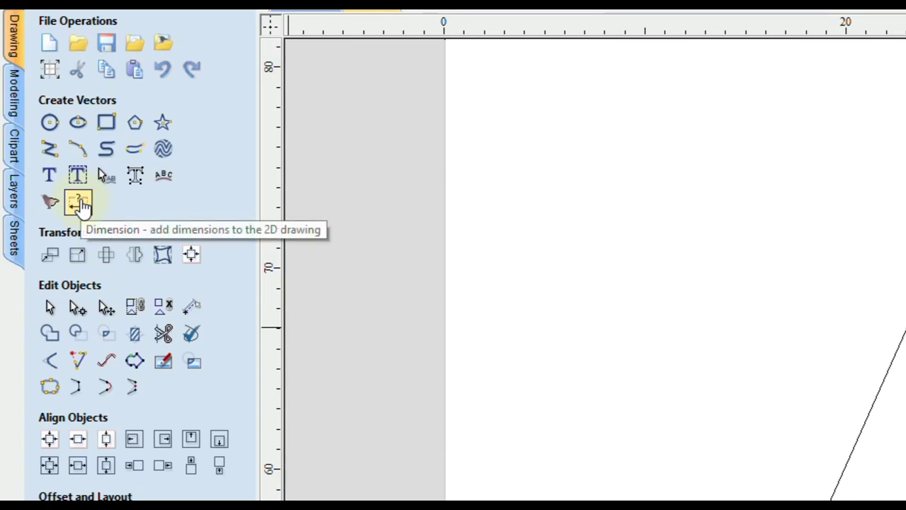
- Add an angle dimension at the bar's lower corner, measuring 66.0 DEG between the edge and the line
{"action": "left_click", "coordinate": [78, 202]}
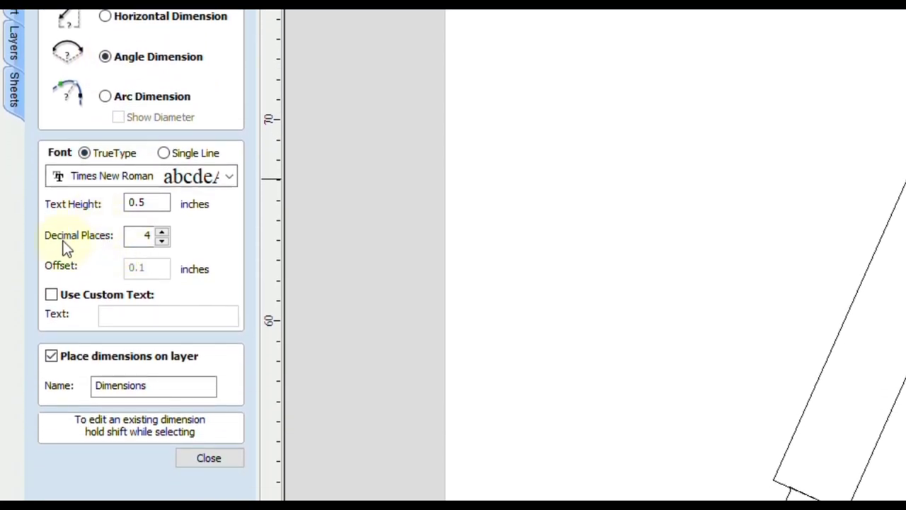
{"action": "left_click", "coordinate": [143, 239]}
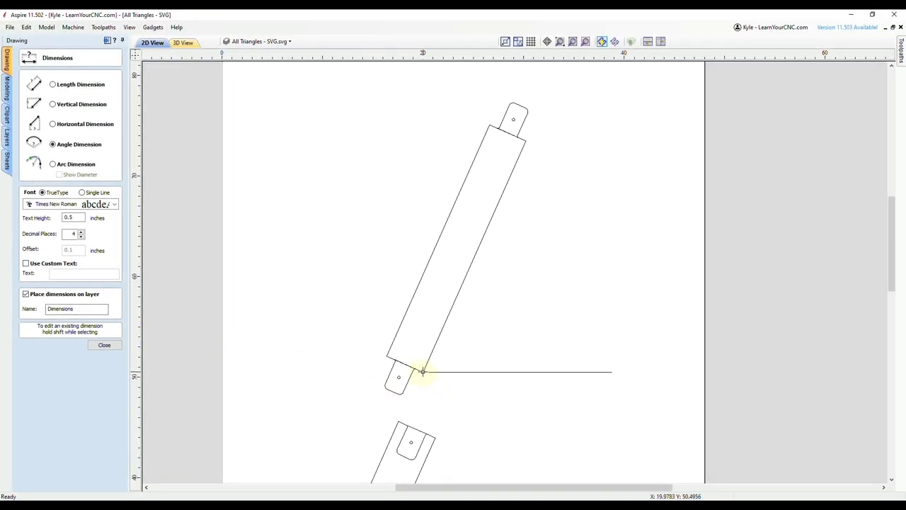
{"action": "left_click", "coordinate": [423, 372]}
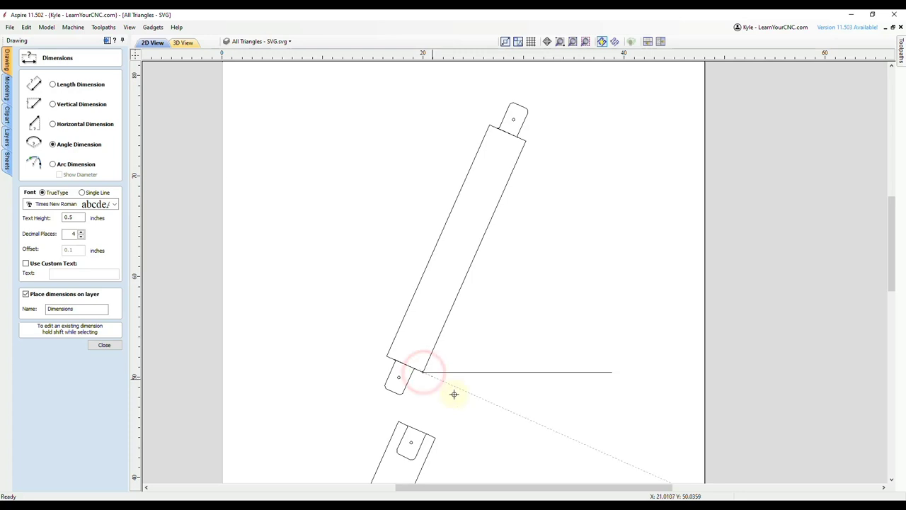
{"action": "left_click", "coordinate": [612, 373]}
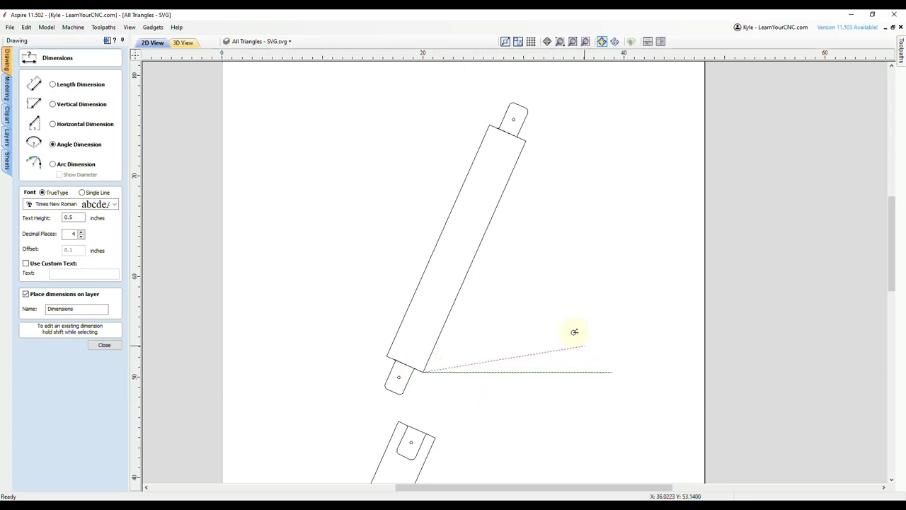
{"action": "left_click", "coordinate": [497, 211]}
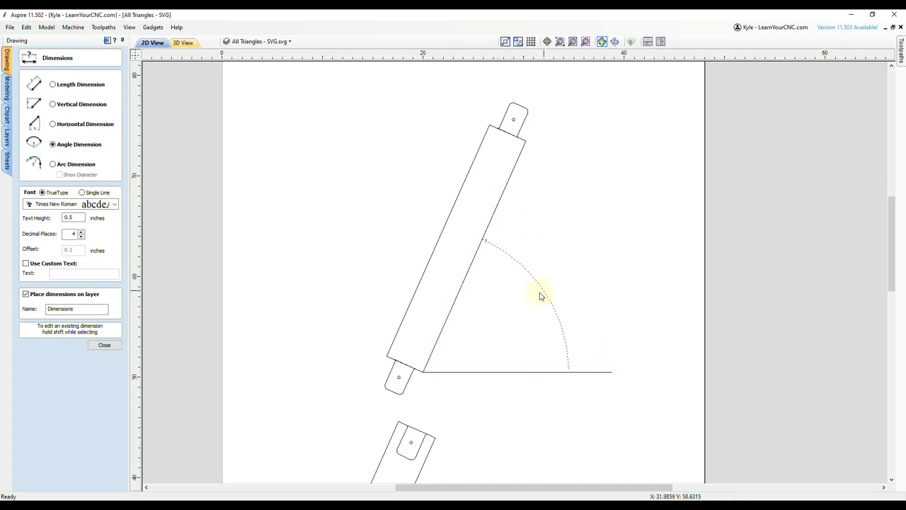
{"action": "left_click", "coordinate": [542, 295]}
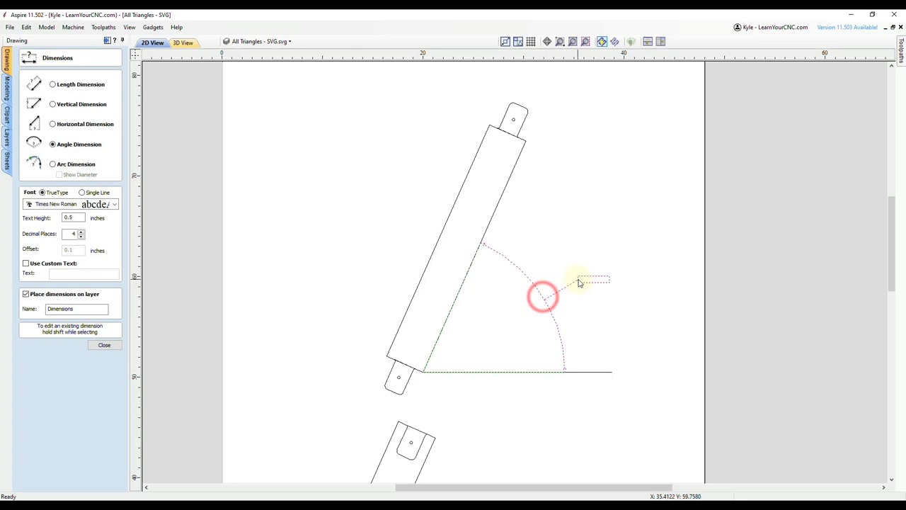
{"action": "left_click", "coordinate": [551, 290]}
{"action": "scroll", "coordinate": [544, 318], "scroll_direction": "up", "scroll_amount": 3}
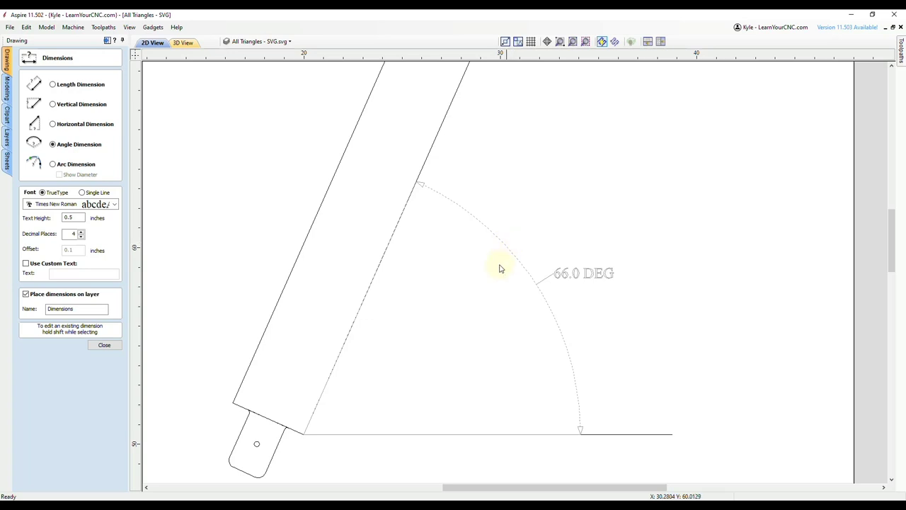
{"action": "scroll", "coordinate": [475, 374], "scroll_direction": "down", "scroll_amount": 3}
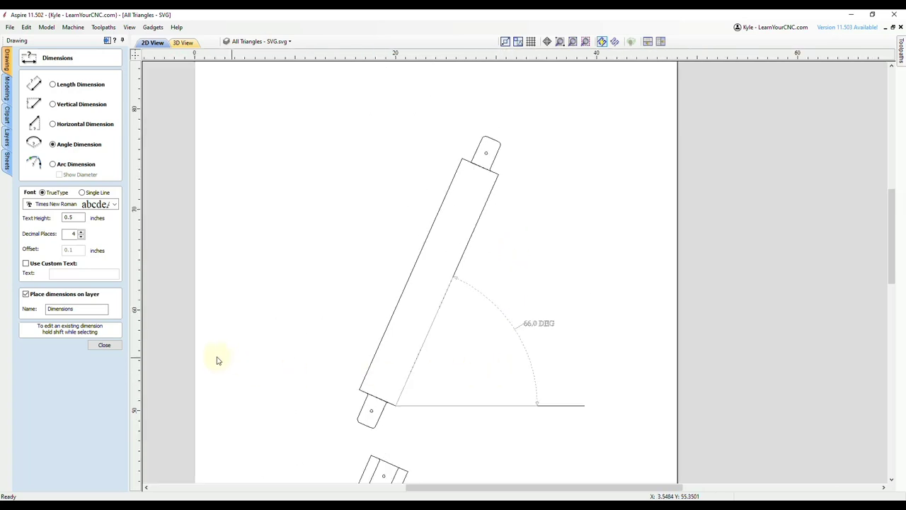
- Close the Dimensions panel and delete the 66.0 DEG angle dimension and the horizontal line
{"action": "left_click", "coordinate": [104, 345]}
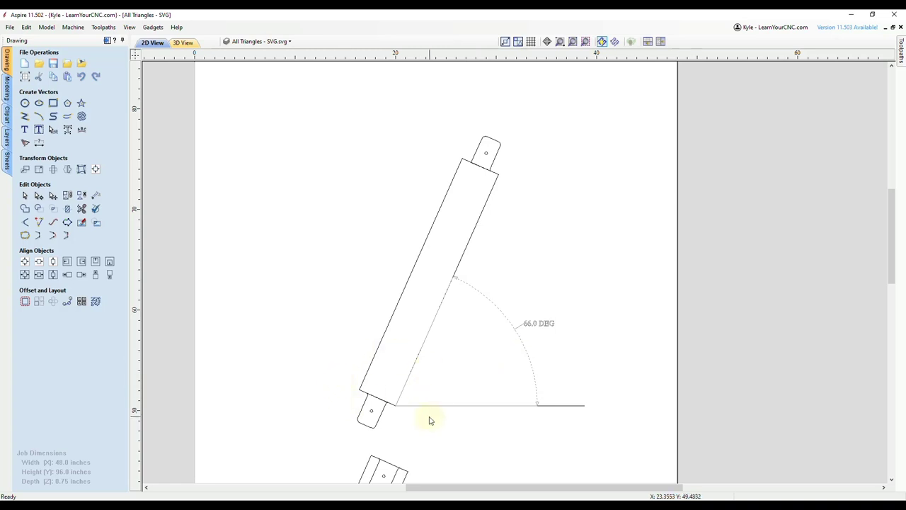
{"action": "middle_click_drag", "start_coordinate": [479, 437], "coordinate": [482, 252]}
{"action": "scroll", "coordinate": [460, 210], "scroll_direction": "down", "scroll_amount": 4}
{"action": "scroll", "coordinate": [585, 191], "scroll_direction": "up", "scroll_amount": 4}
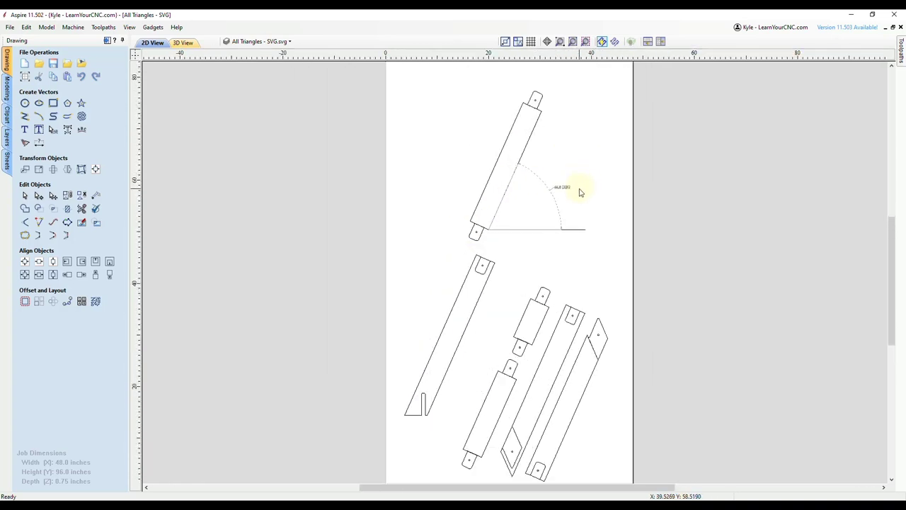
{"action": "left_click", "coordinate": [553, 187]}
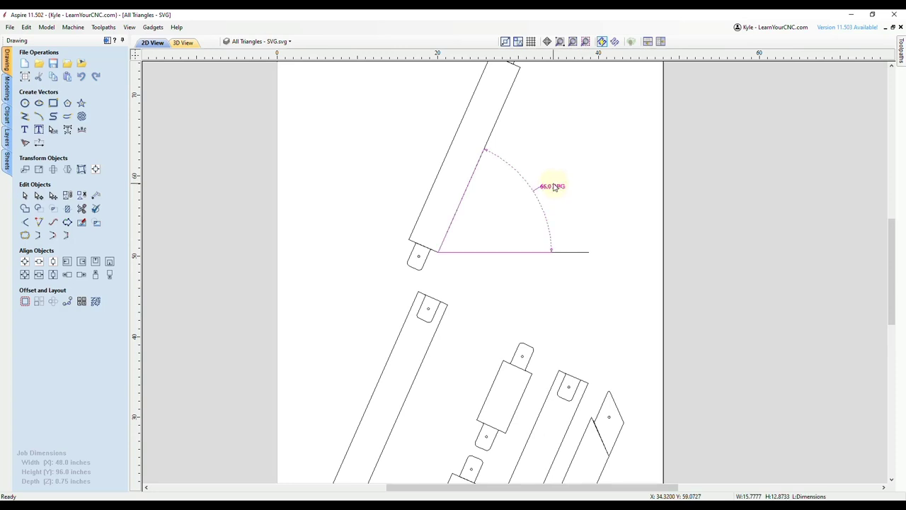
{"action": "key", "text": "Delete"}
{"action": "left_click", "coordinate": [556, 252]}
{"action": "key", "text": "Delete"}
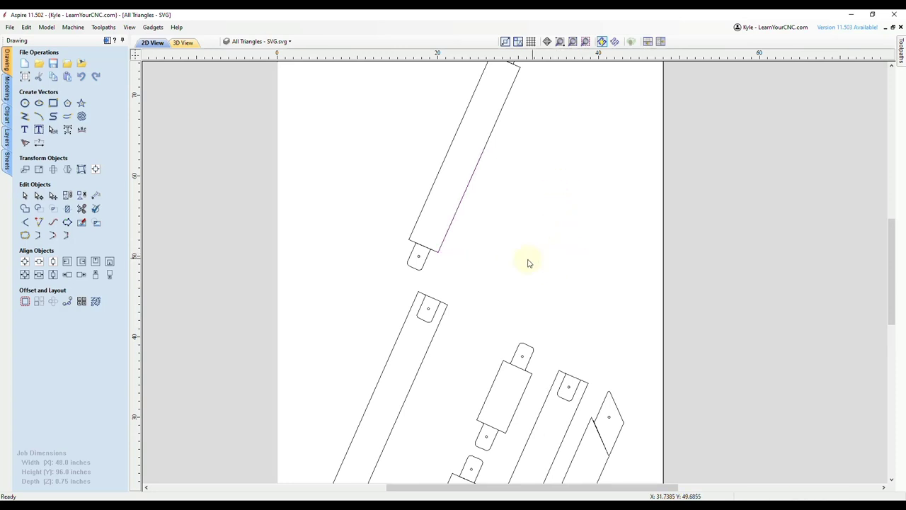
- Drag the lone upper bar back down among the other parts and marquee-select all parts
{"action": "scroll", "coordinate": [552, 243], "scroll_direction": "down", "scroll_amount": 2}
{"action": "left_click", "coordinate": [542, 105]}
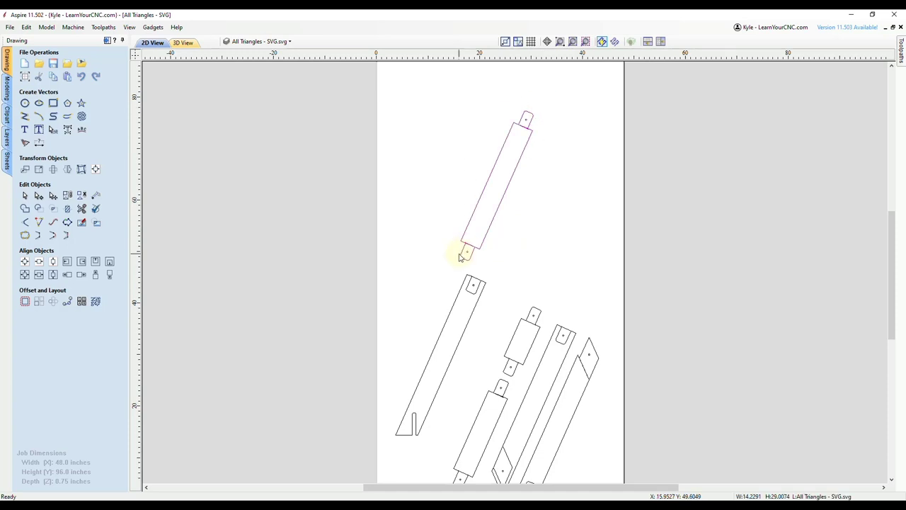
{"action": "left_click", "coordinate": [473, 247]}
{"action": "left_click", "coordinate": [472, 247]}
{"action": "left_click_drag", "start_coordinate": [472, 245], "coordinate": [460, 417]}
{"action": "middle_click_drag", "start_coordinate": [576, 243], "coordinate": [581, 186]}
{"action": "scroll", "coordinate": [506, 203], "scroll_direction": "up", "scroll_amount": 1}
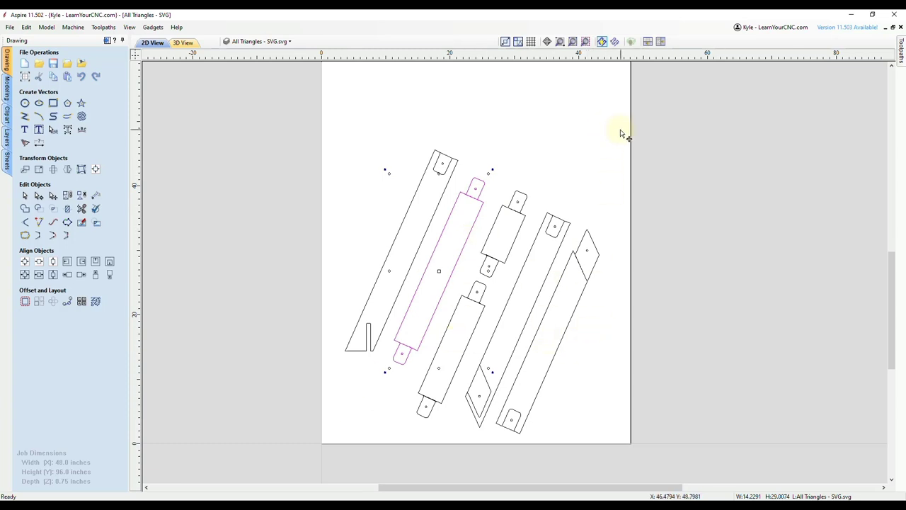
{"action": "left_click_drag", "start_coordinate": [621, 134], "coordinate": [320, 457]}
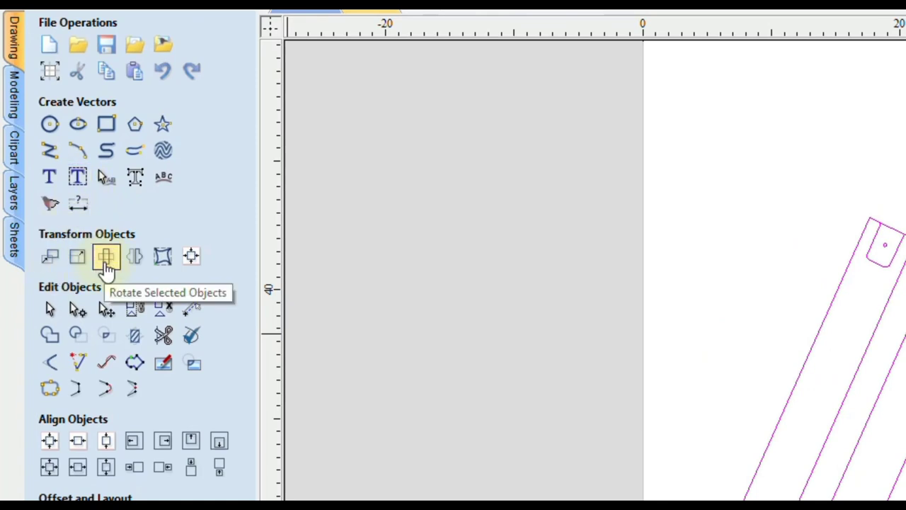
- Rotate all selected parts by a relative 66° with Rotate Selected Objects
{"action": "left_click", "coordinate": [106, 263]}
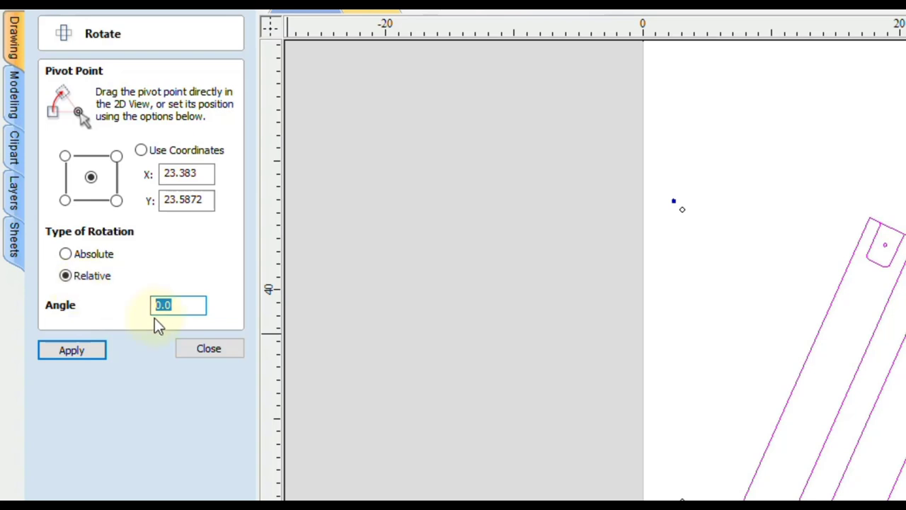
{"action": "type", "text": "66"}
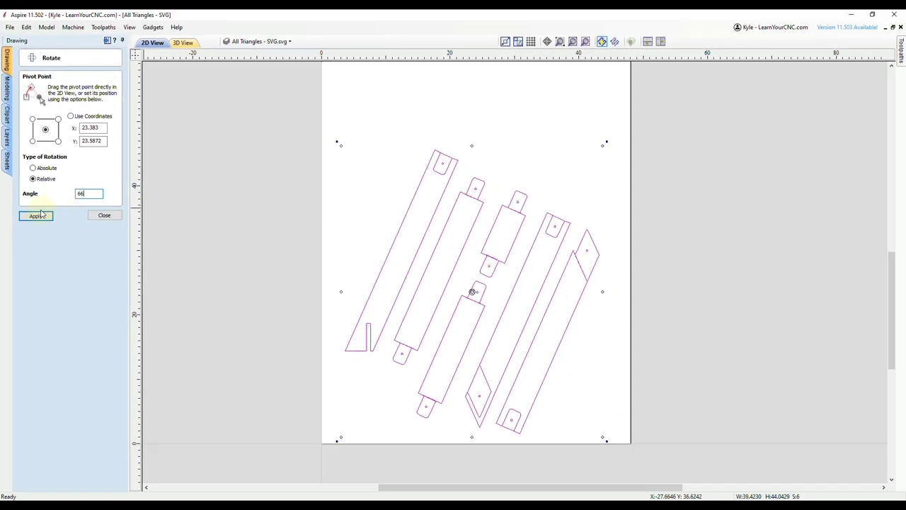
{"action": "left_click", "coordinate": [37, 215]}
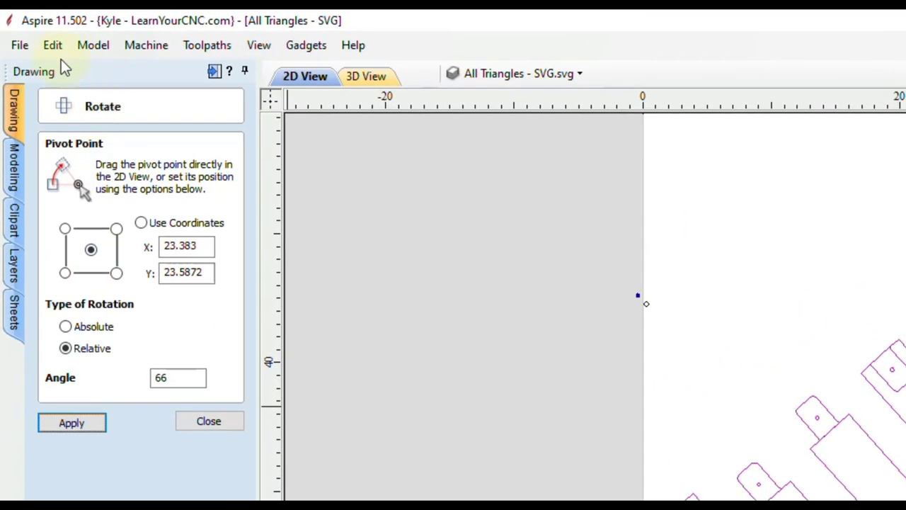
- Undo the 66° rotation, then rotate the parts by a relative -66° so they lie horizontal
{"action": "left_click", "coordinate": [27, 27]}
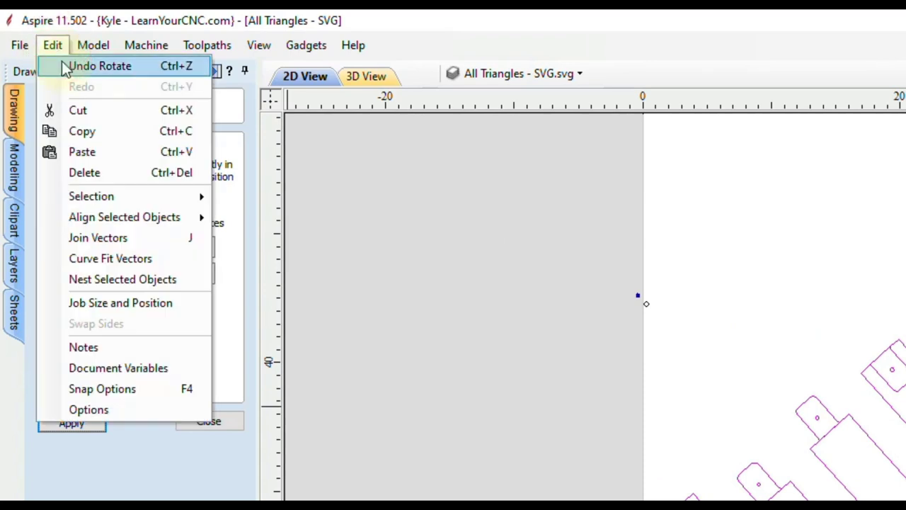
{"action": "left_click", "coordinate": [71, 65]}
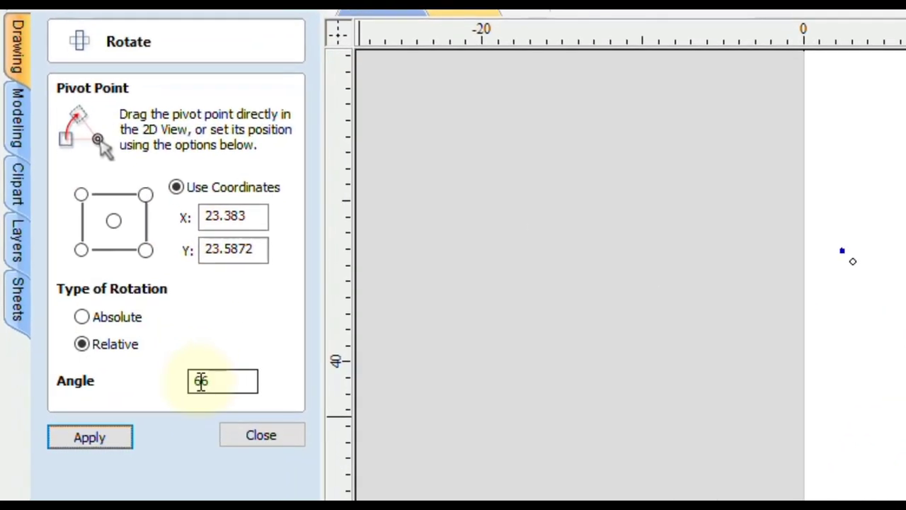
{"action": "left_click", "coordinate": [184, 381]}
{"action": "type", "text": "-"}
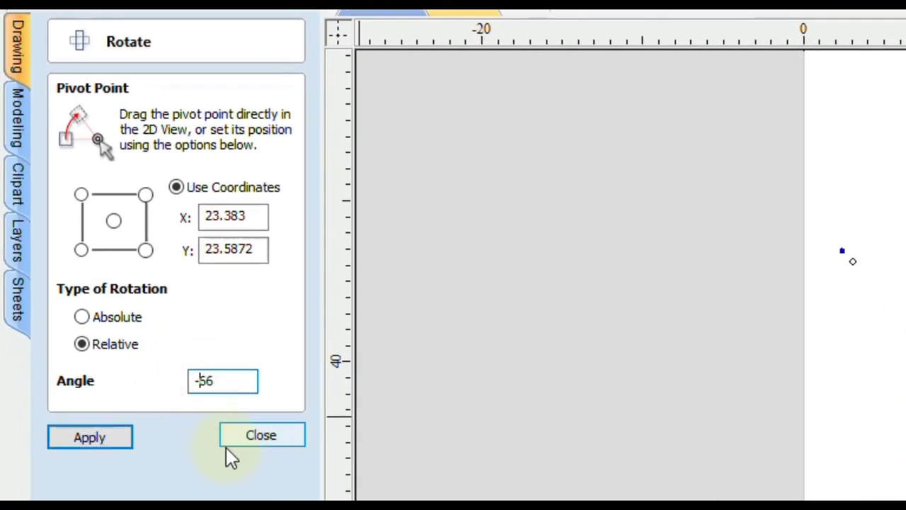
{"action": "left_click", "coordinate": [89, 437]}
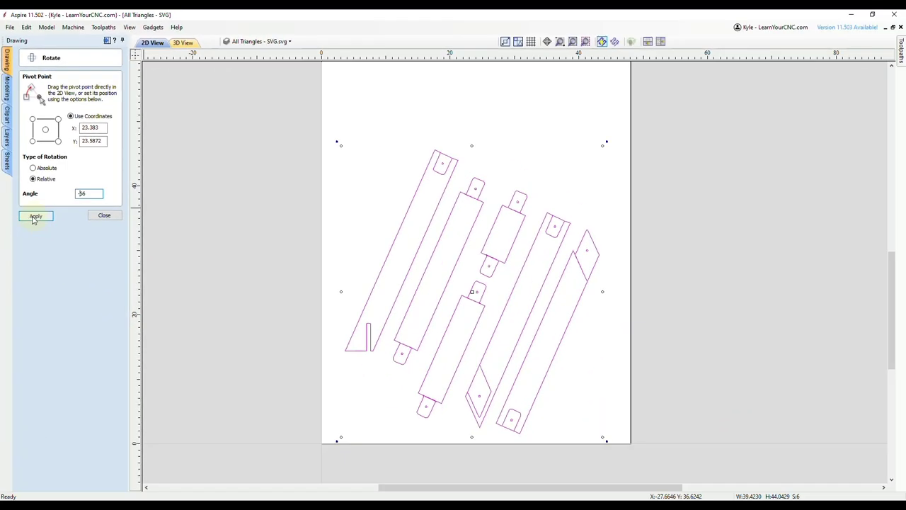
{"action": "left_click", "coordinate": [33, 218]}
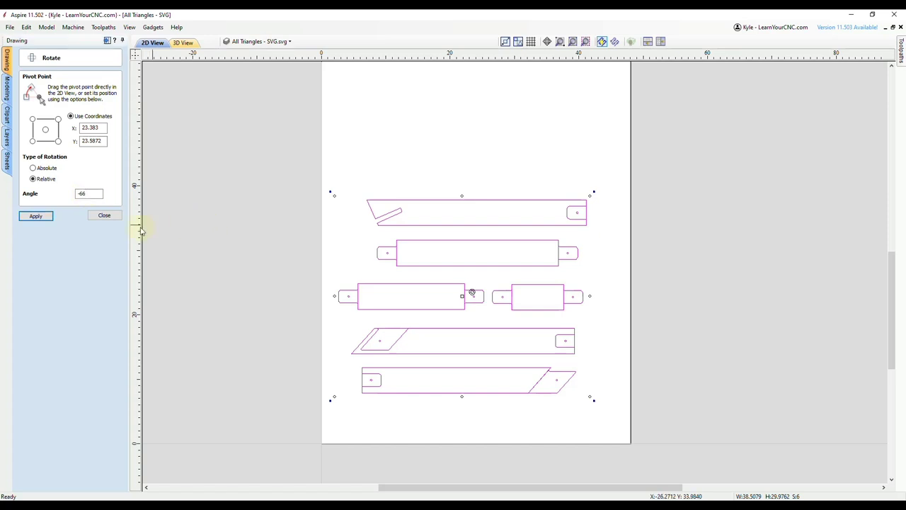
{"action": "left_click", "coordinate": [113, 215]}
{"action": "left_click", "coordinate": [501, 278]}
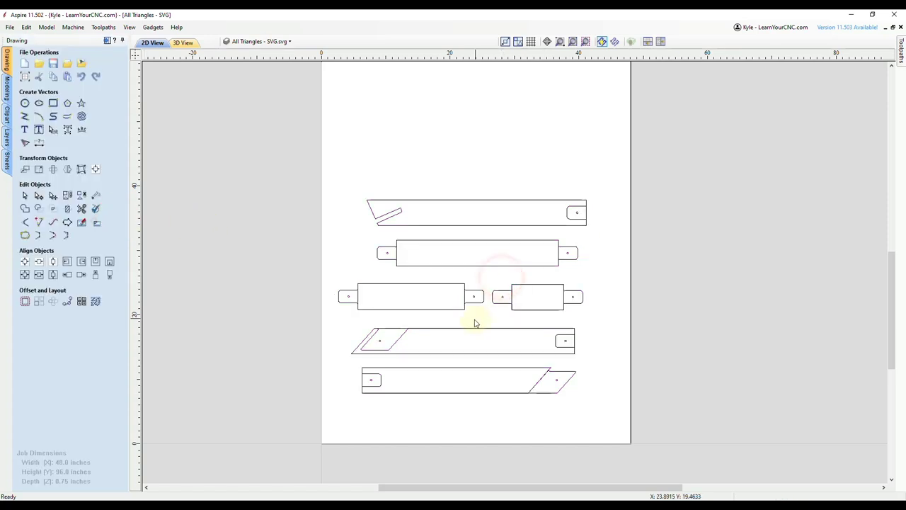
- Place a horizontal guide at 27.6394 under the second part and marquee-select all six parts
{"action": "scroll", "coordinate": [475, 317], "scroll_direction": "up", "scroll_amount": 2}
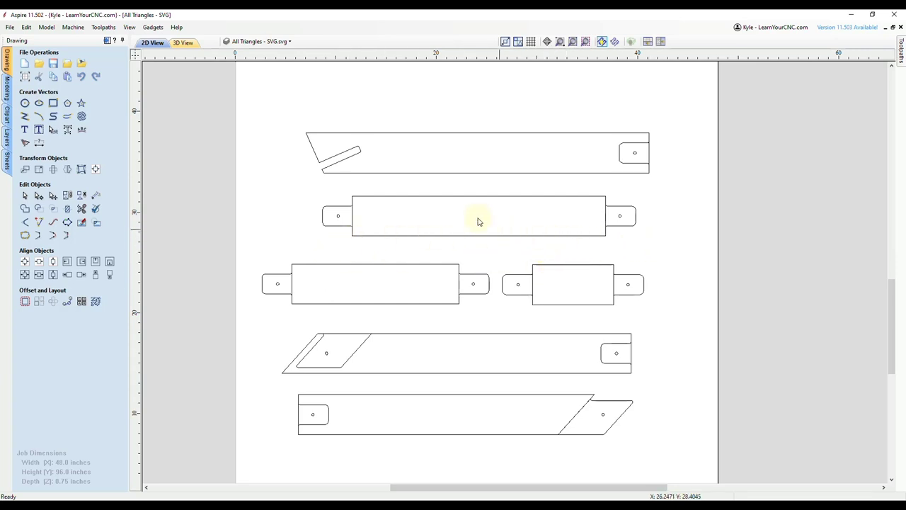
{"action": "left_click_drag", "start_coordinate": [353, 54], "coordinate": [354, 234]}
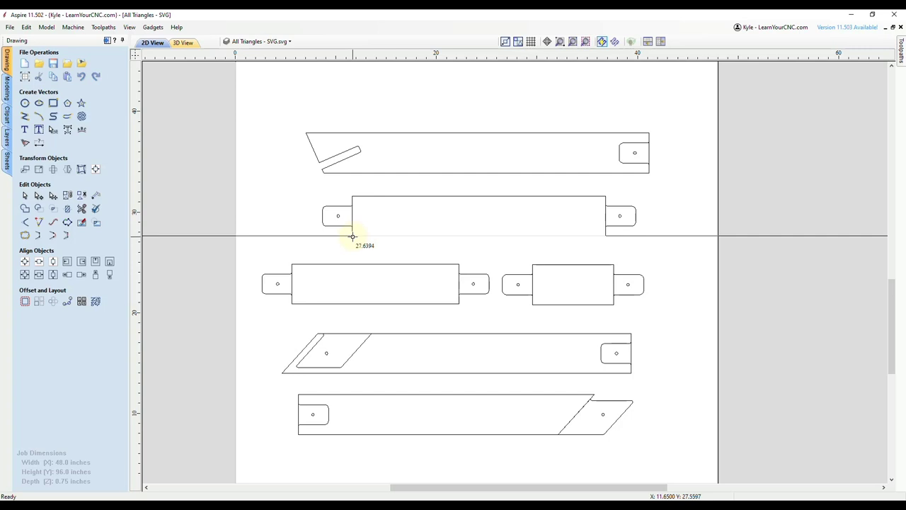
{"action": "scroll", "coordinate": [358, 237], "scroll_direction": "up", "scroll_amount": 2}
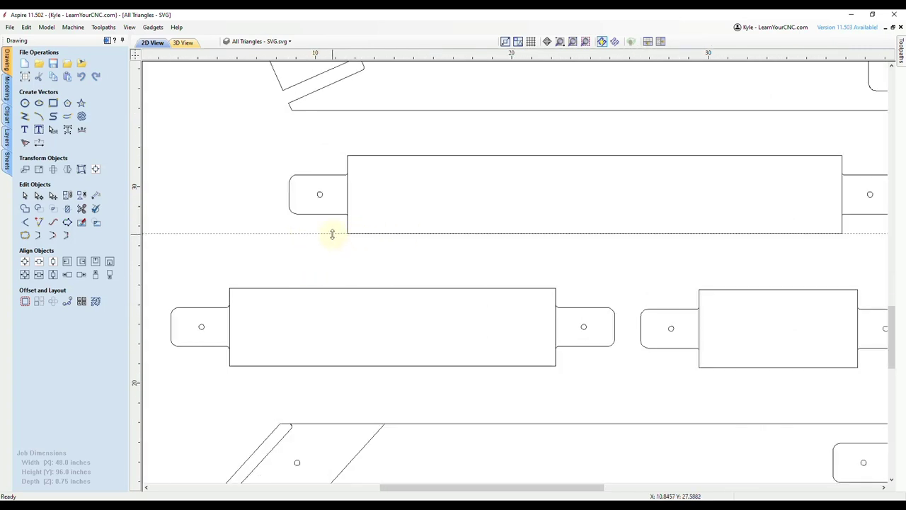
{"action": "mouse_move", "coordinate": [720, 249]}
{"action": "middle_mouse_down"}
{"action": "mouse_move", "coordinate": [481, 253]}
{"action": "mouse_move", "coordinate": [587, 251]}
{"action": "middle_mouse_up"}
{"action": "scroll", "coordinate": [587, 251], "scroll_direction": "down", "scroll_amount": 3}
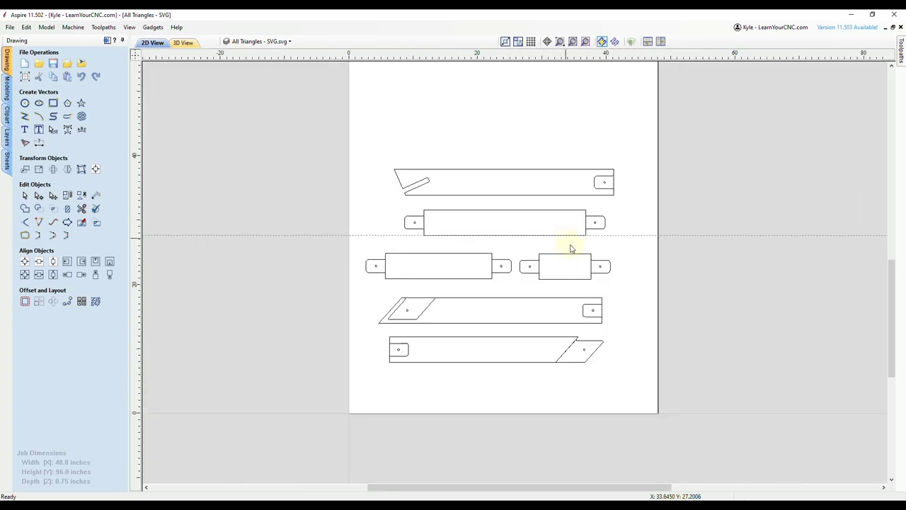
{"action": "scroll", "coordinate": [563, 283], "scroll_direction": "up", "scroll_amount": 1}
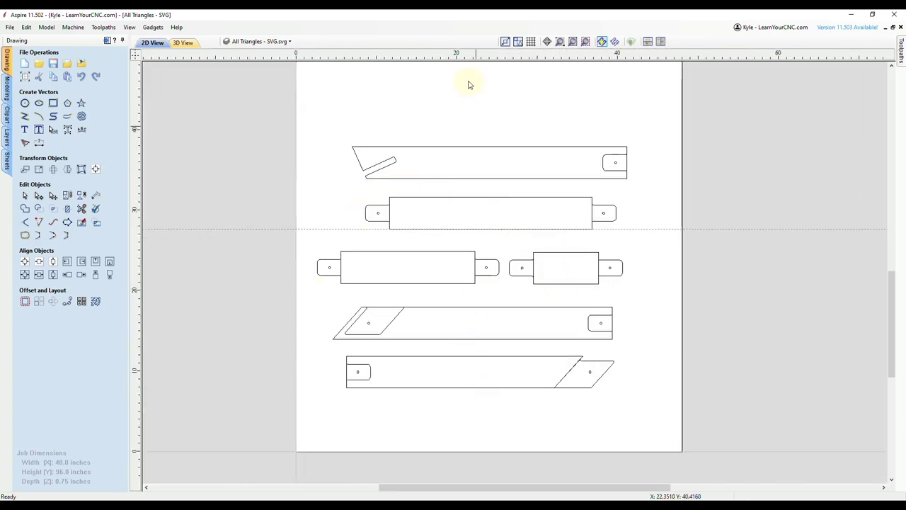
{"action": "left_click_drag", "start_coordinate": [651, 125], "coordinate": [309, 415]}
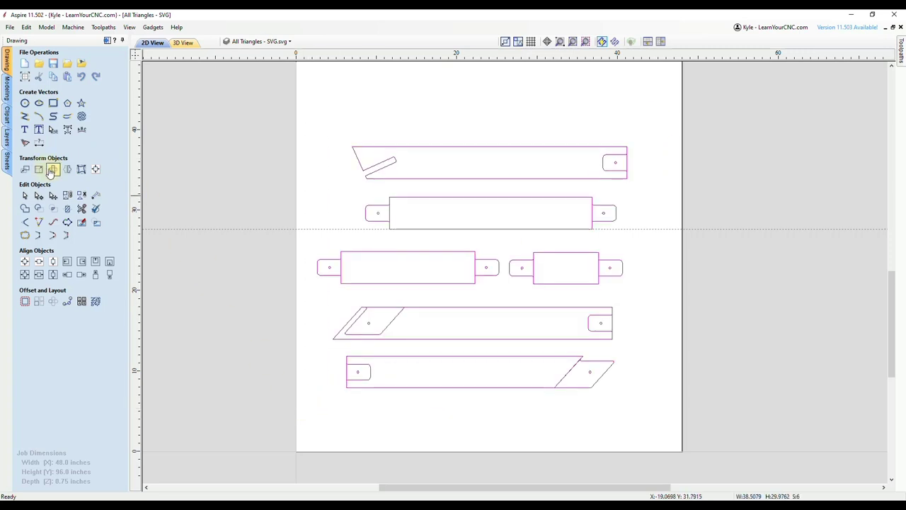
- Rotate all six parts by a relative 90° and close the Rotate panel
{"action": "left_click", "coordinate": [52, 170]}
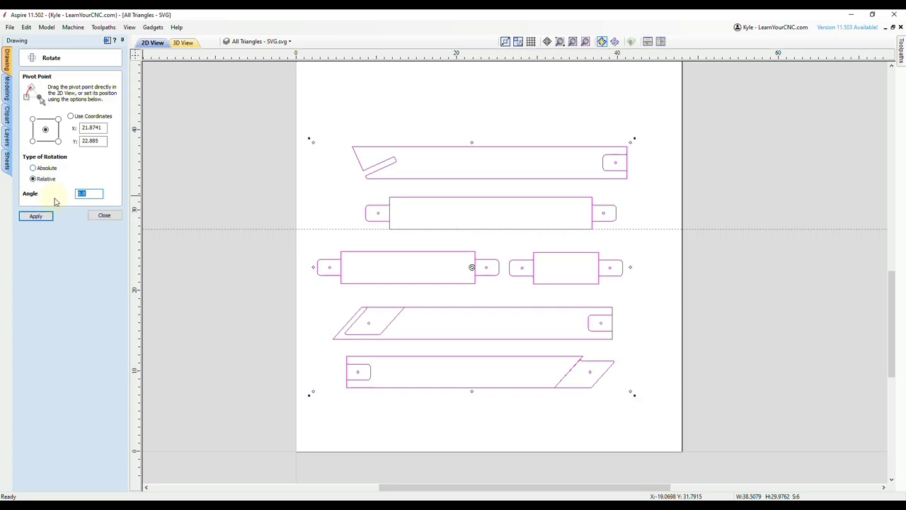
{"action": "left_click", "coordinate": [35, 216]}
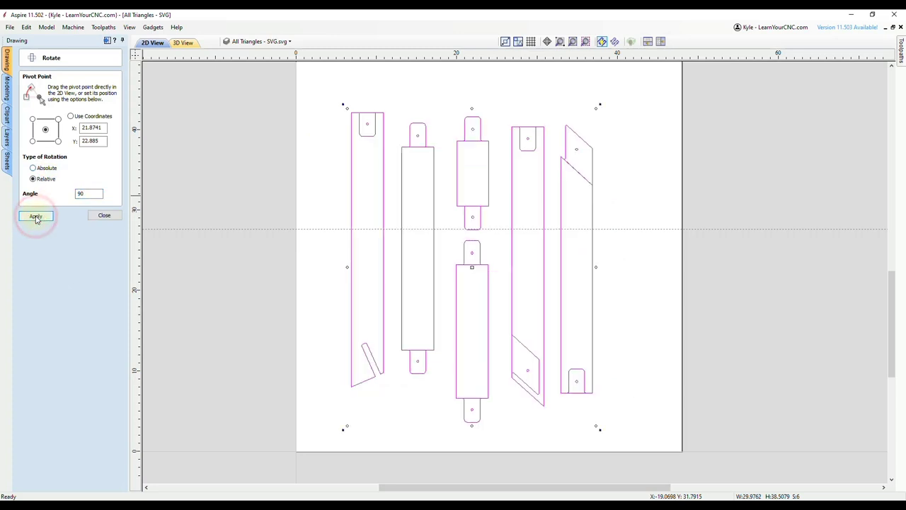
{"action": "left_click", "coordinate": [102, 215]}
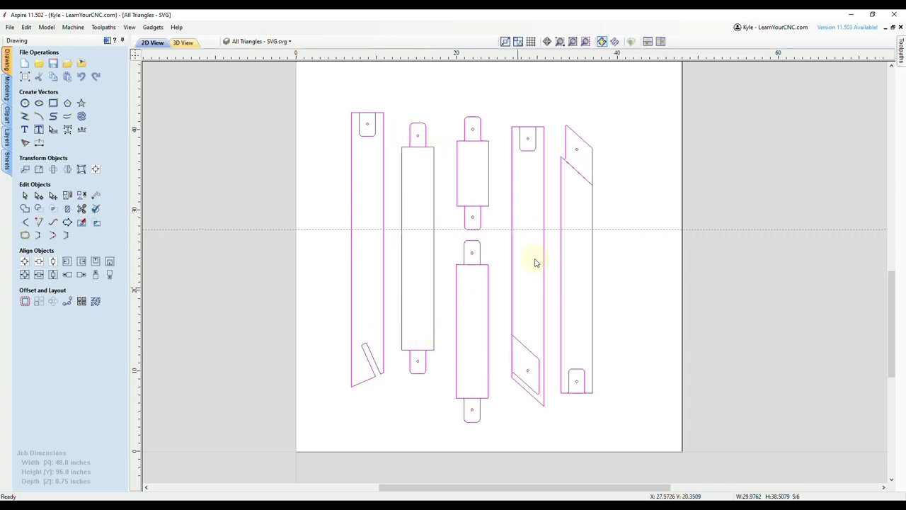